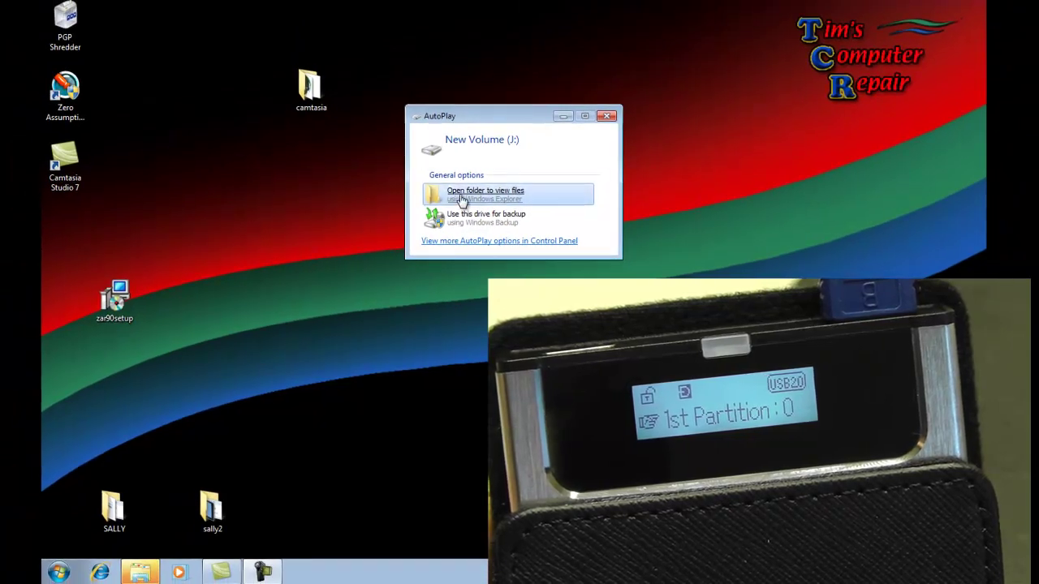
Step: Dismiss the AutoPlay window and open the New Volume (J:) drive from Computer
click(606, 116)
click(58, 572)
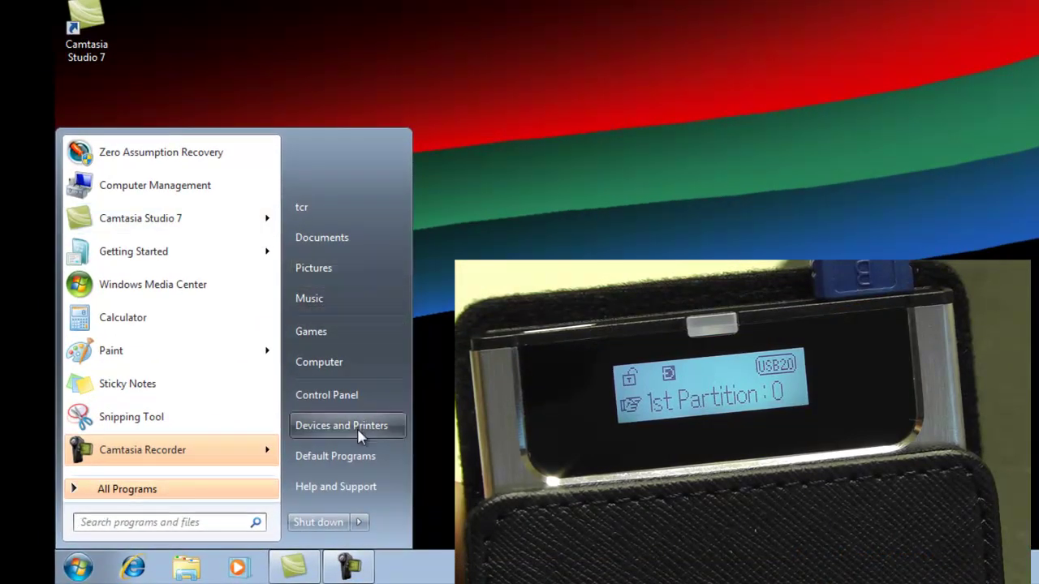
key(Escape)
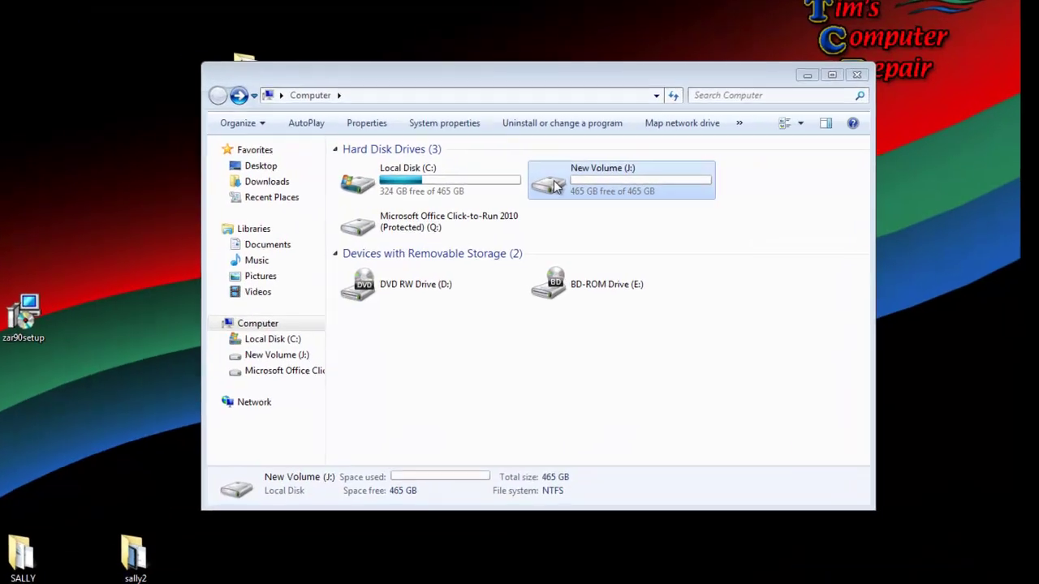
double_click(584, 189)
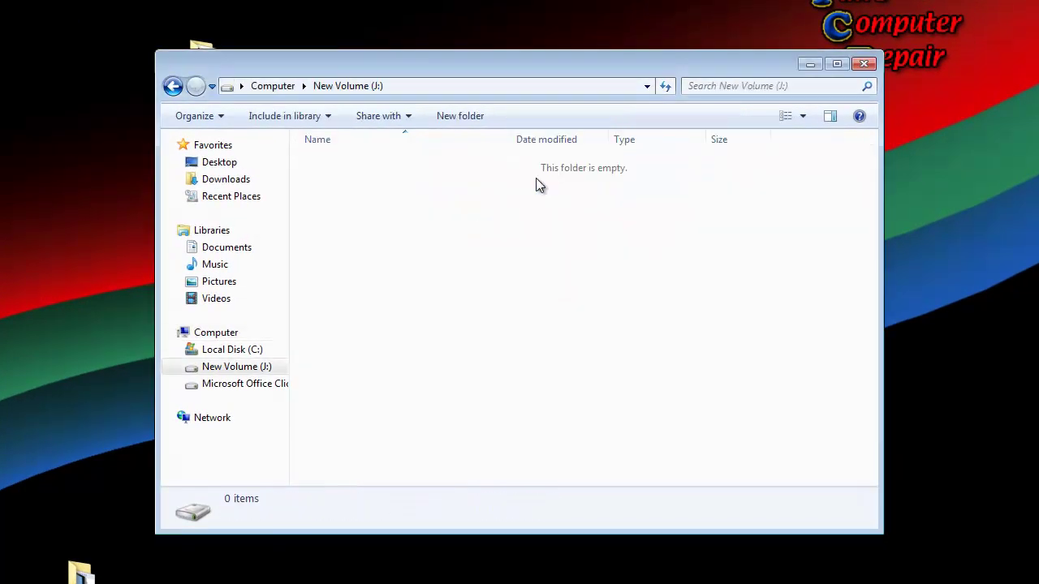
Step: Create a folder named _iso in the root of New Volume (J:) and close the window
right_click(540, 232)
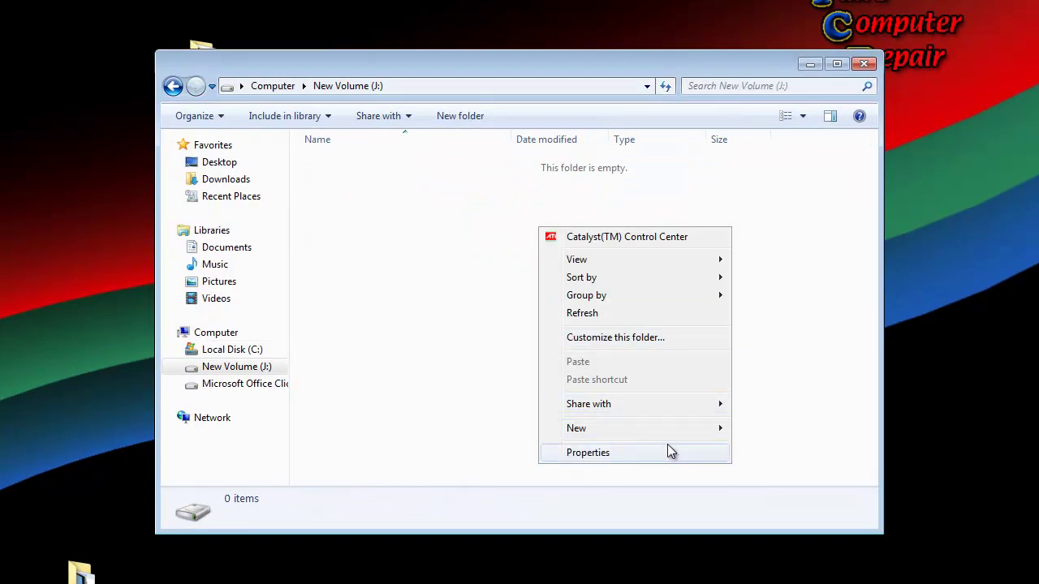
mouse_move(683, 435)
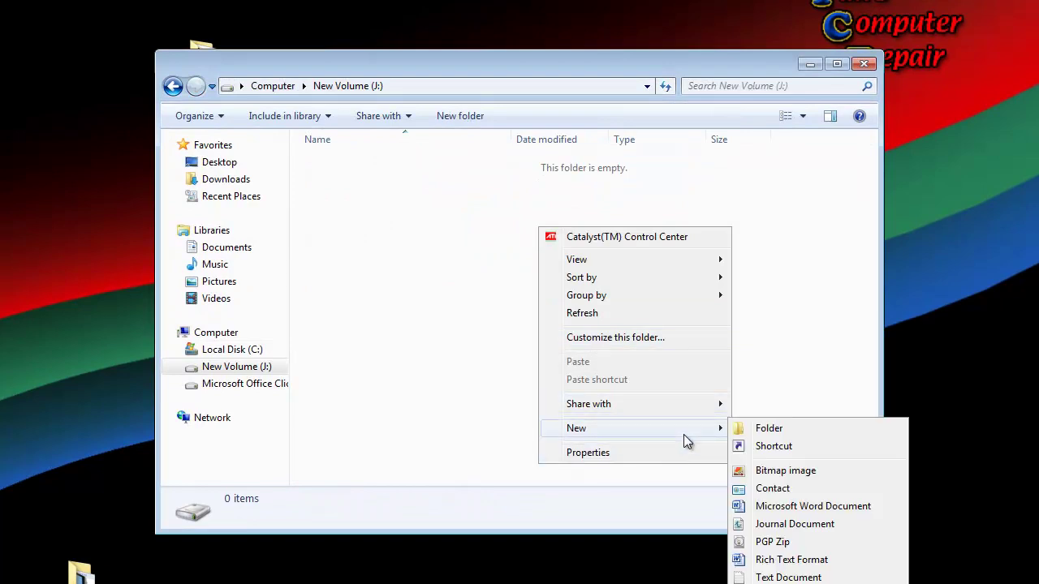
click(812, 433)
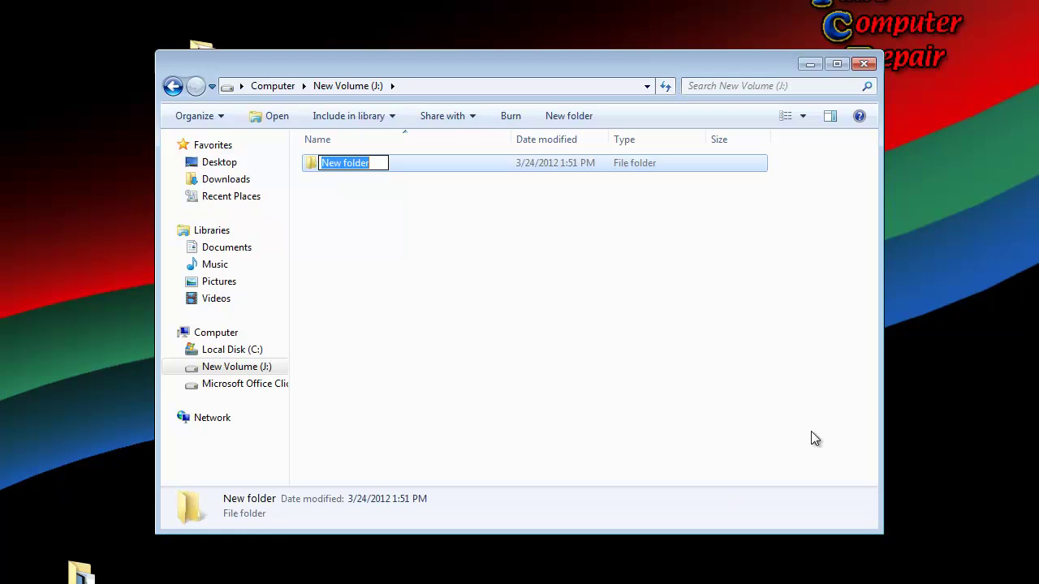
key(BackSpace)
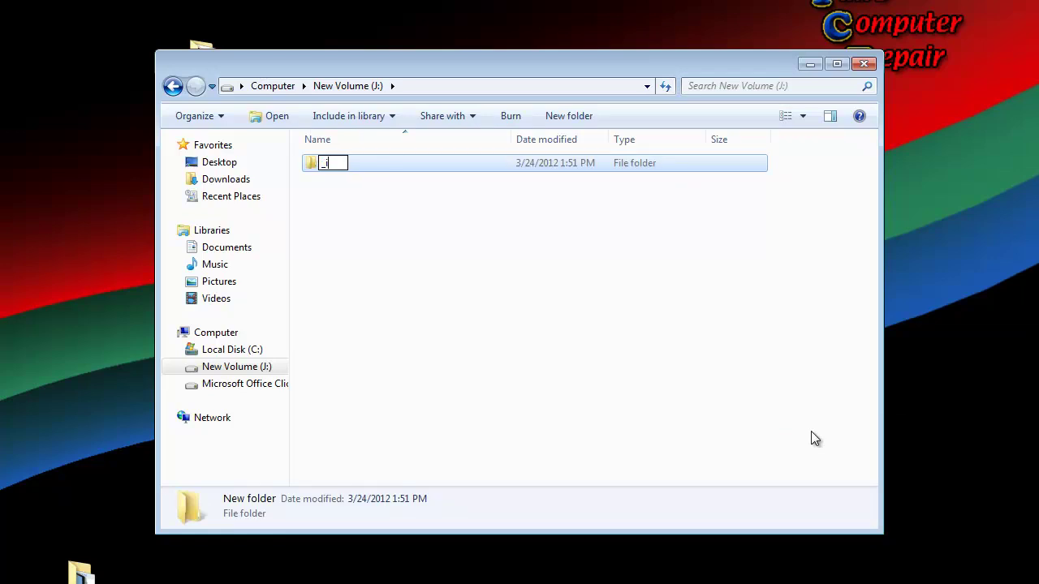
text(_iso)
key(Return)
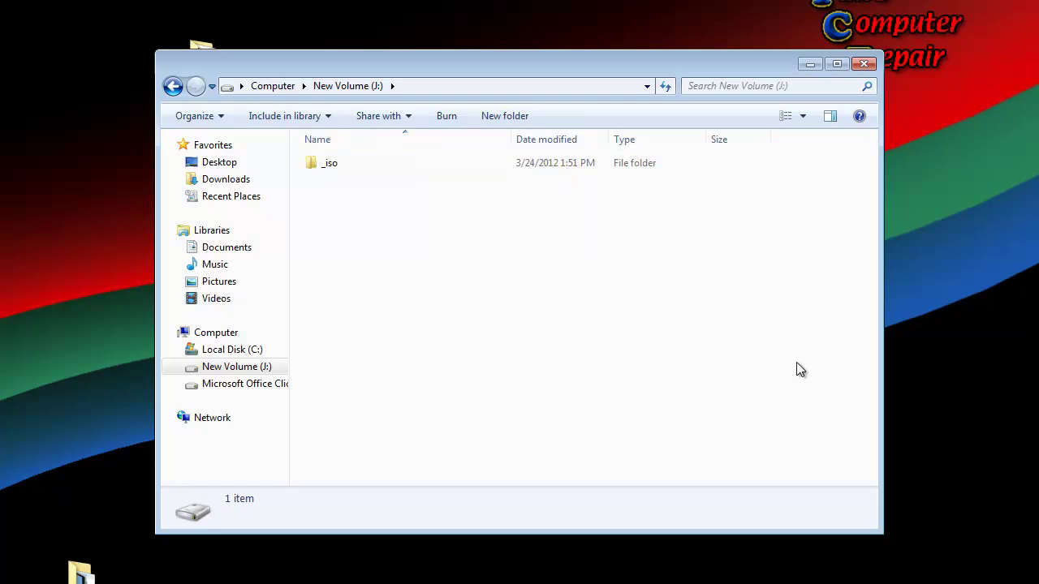
click(862, 64)
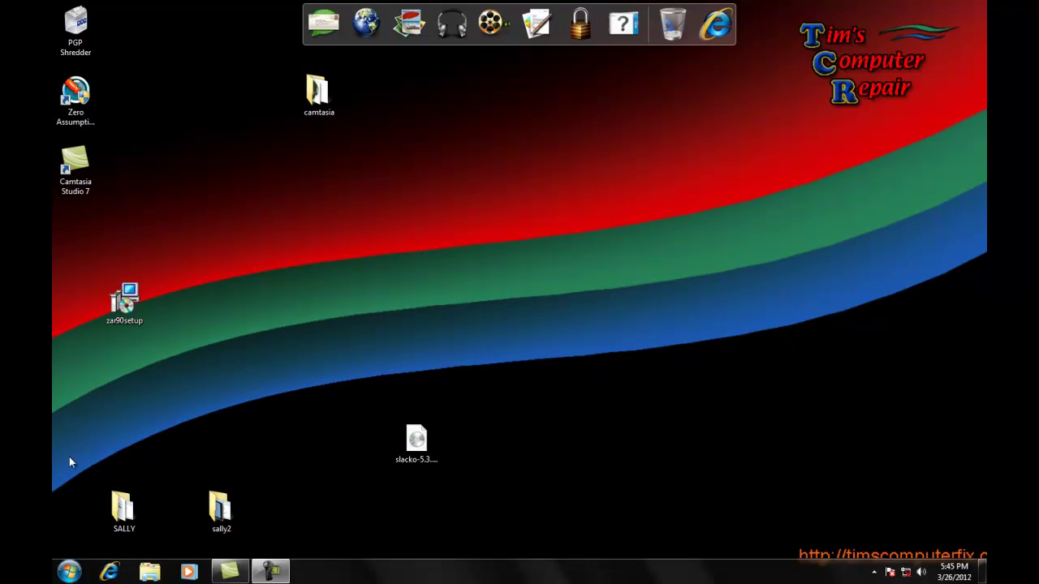
Step: Open the New Volume (J:) drive from Computer, keeping the window clear of the desktop's disc image
click(68, 570)
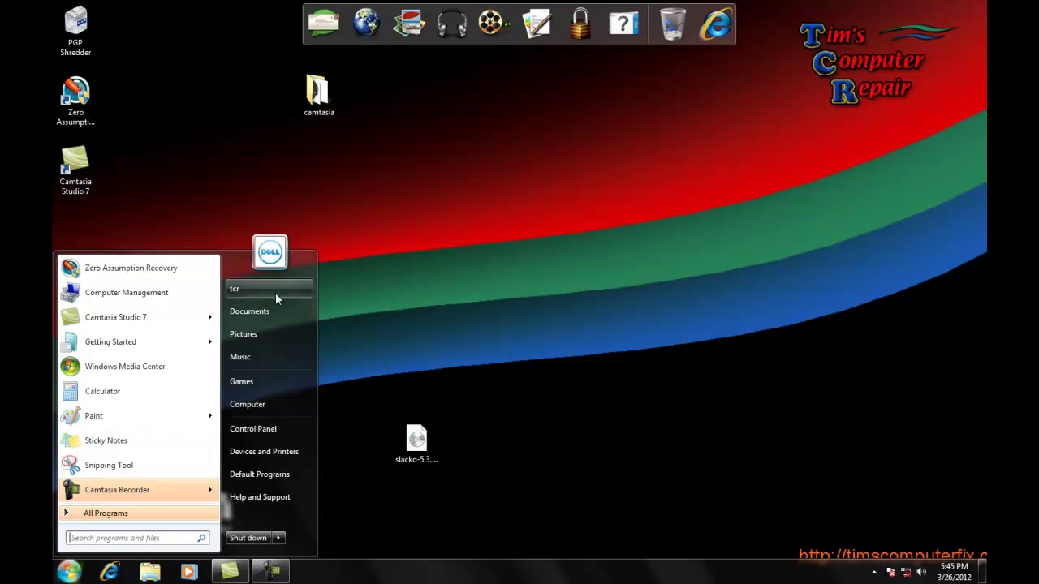
click(270, 412)
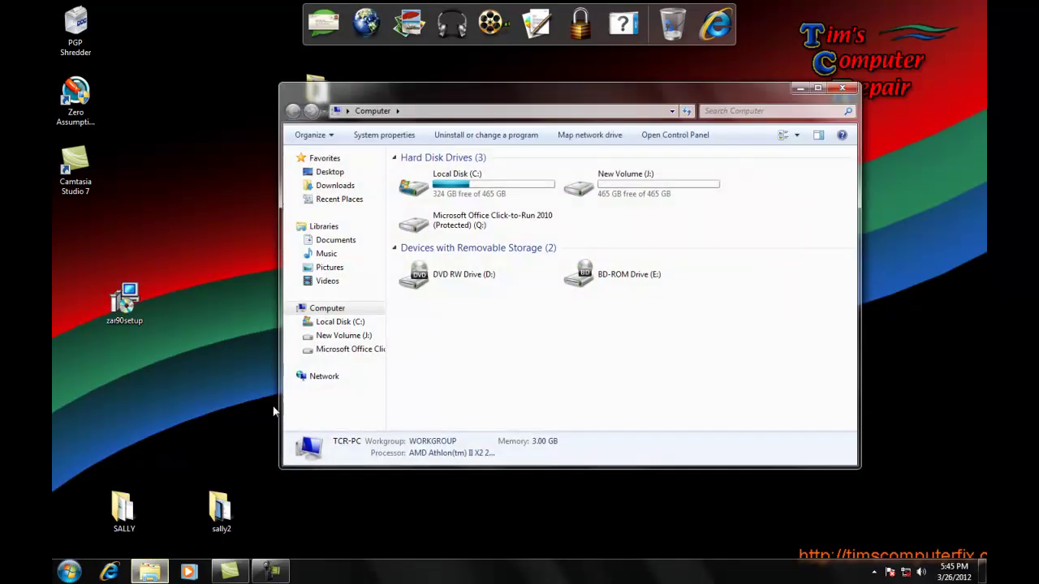
drag(595, 98, 676, 40)
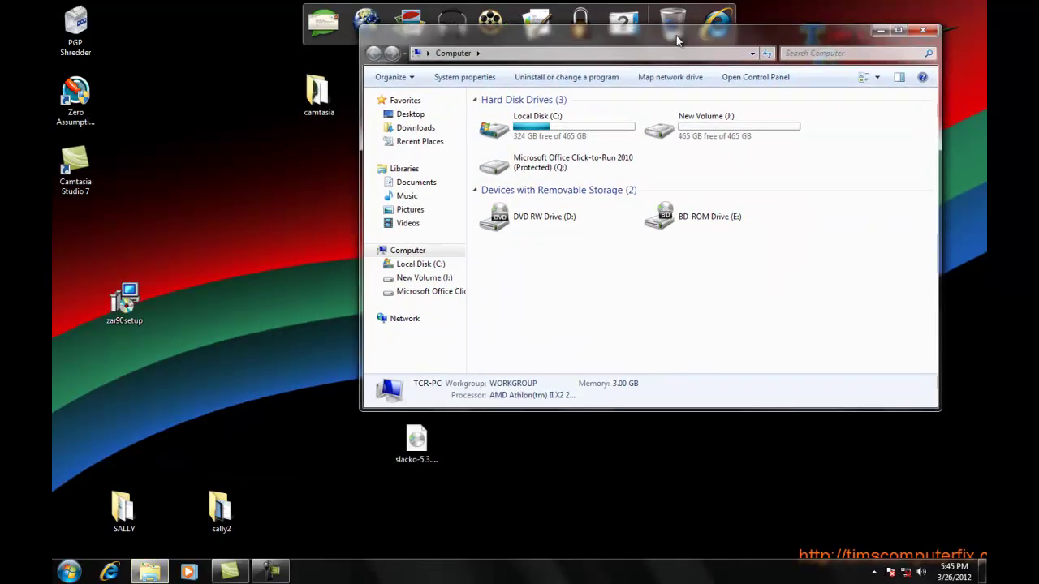
click(681, 130)
double_click(682, 130)
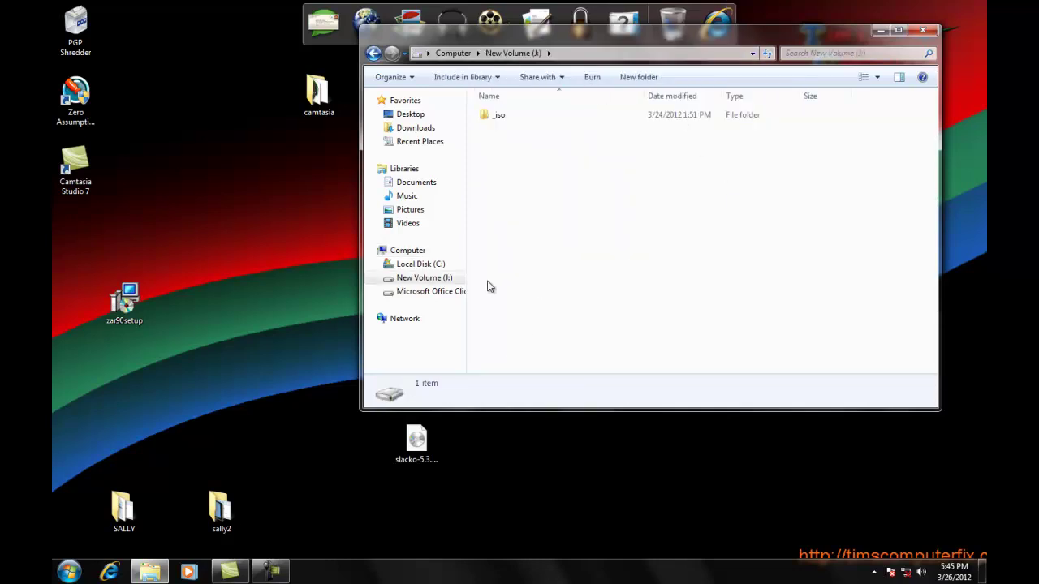
Step: Copy the slacko-5.3 disc image from the desktop into the _iso folder on New Volume (J:) and close the window
drag(395, 38, 504, 321)
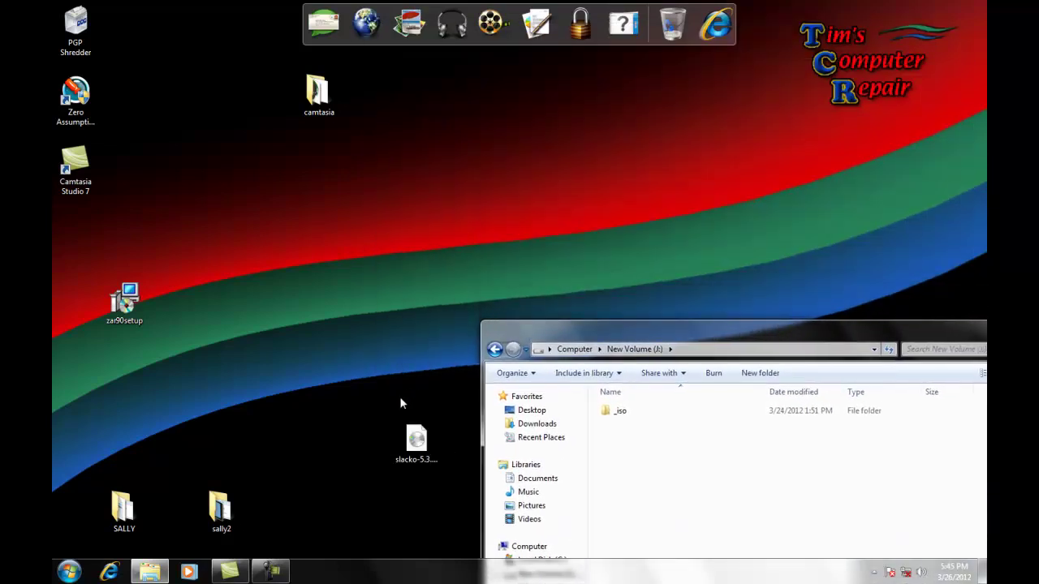
drag(406, 435, 607, 415)
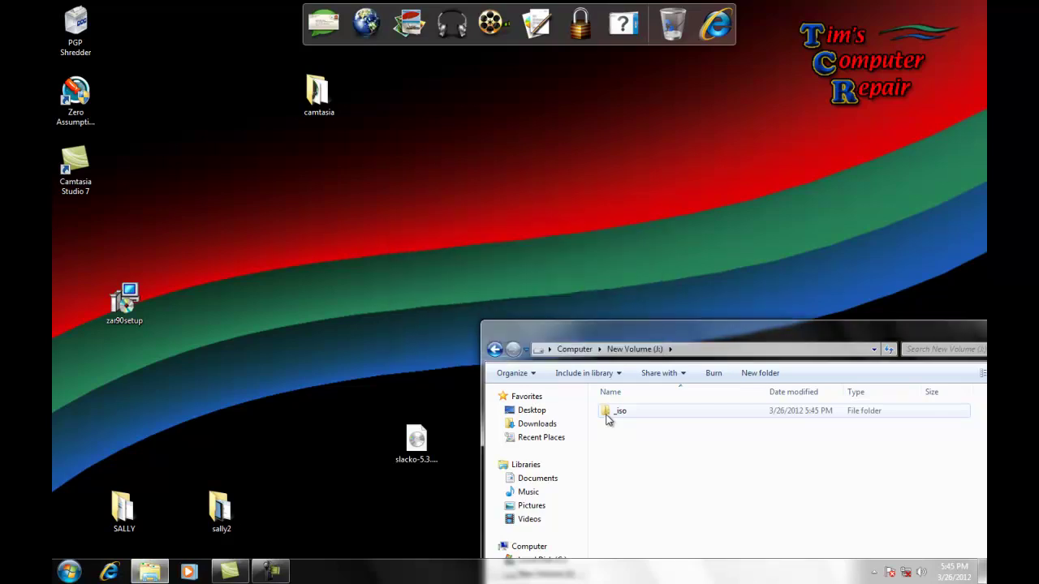
drag(757, 334, 609, 32)
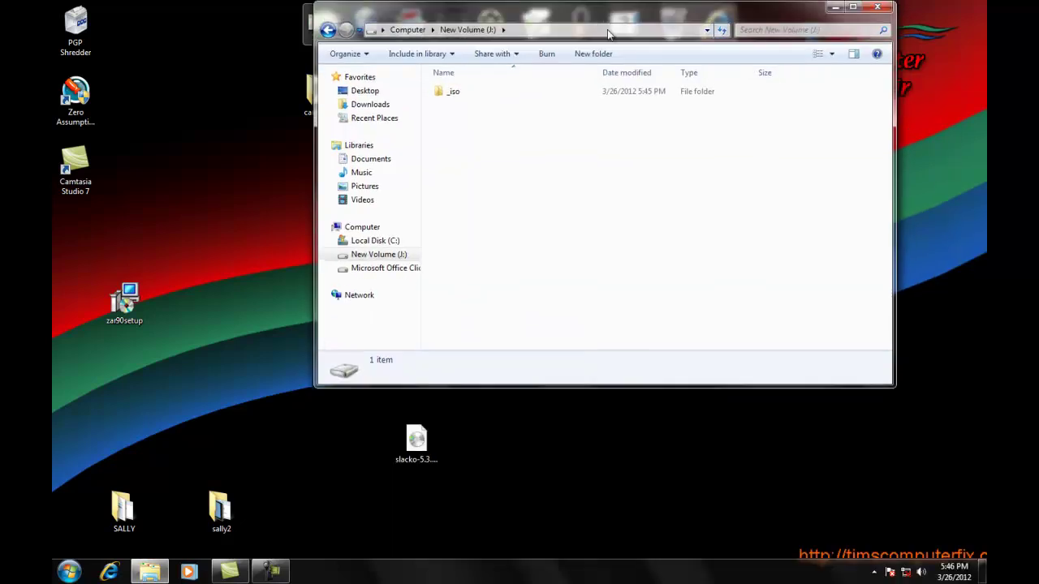
click(877, 6)
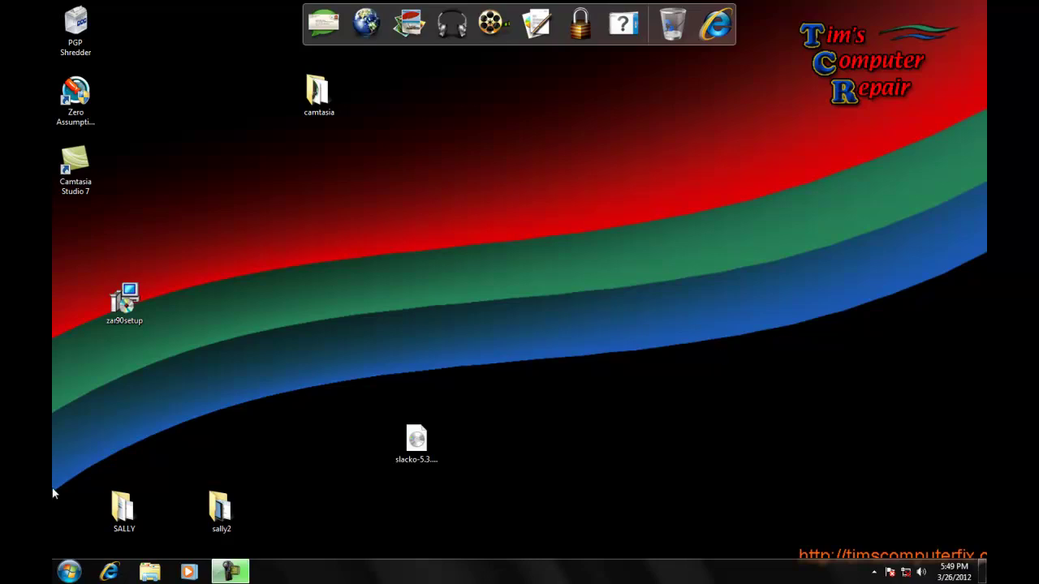
Step: Open the virtual BD-ROM Drive (E:) from Computer to check the files on the mounted disc image, and close it
click(69, 572)
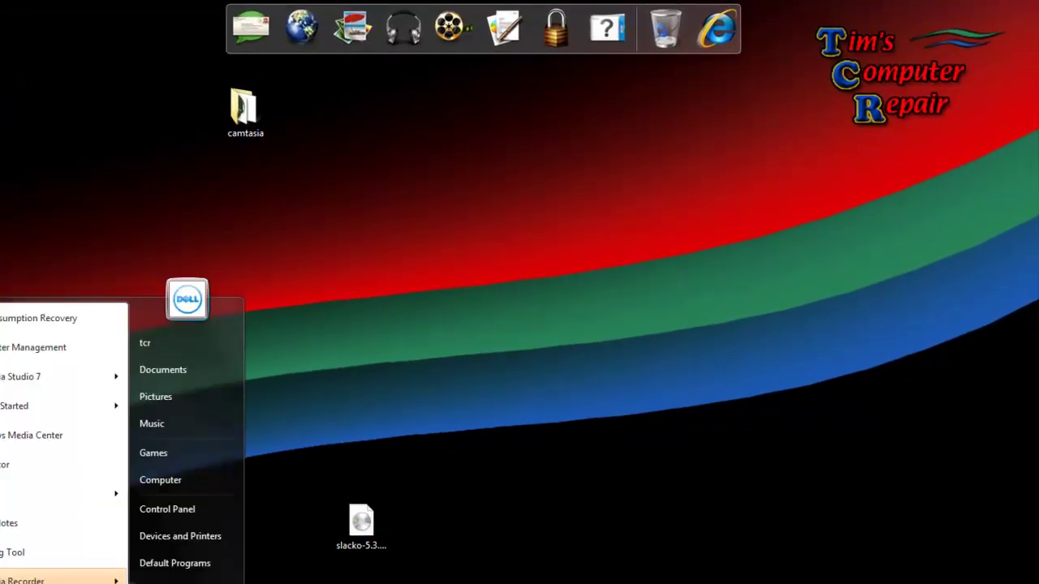
click(166, 472)
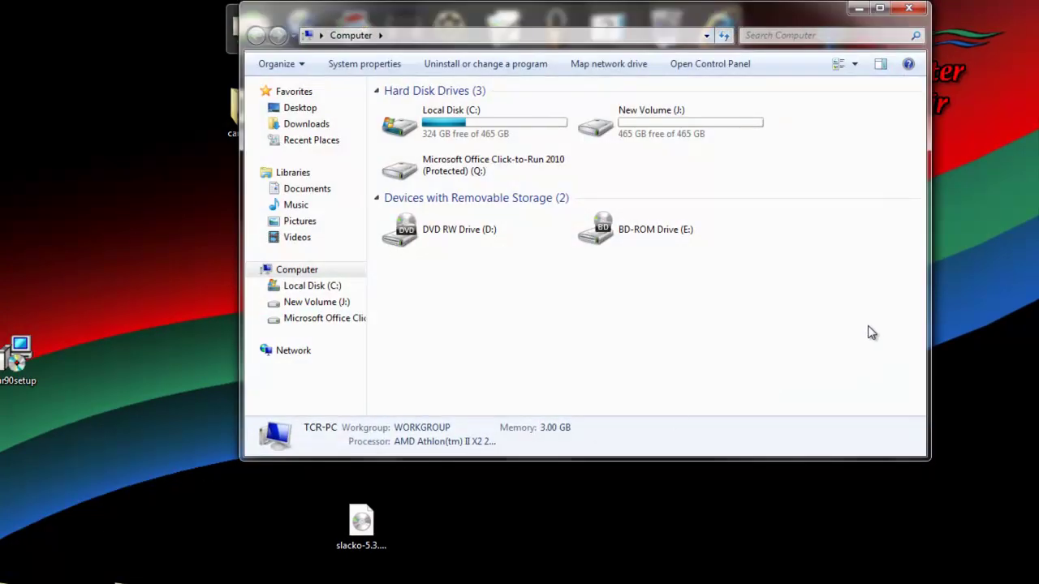
right_click(604, 241)
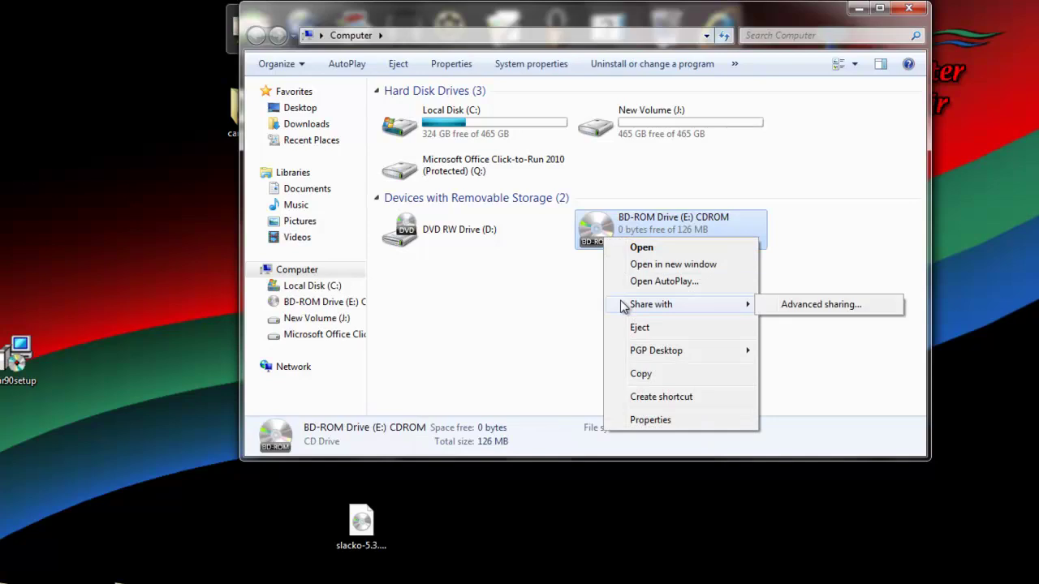
click(643, 248)
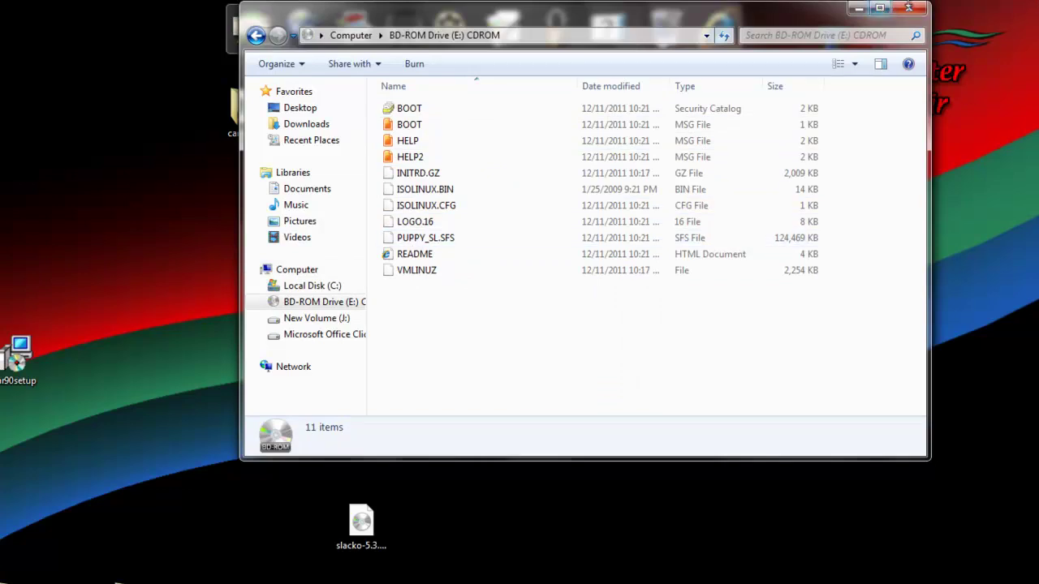
click(909, 9)
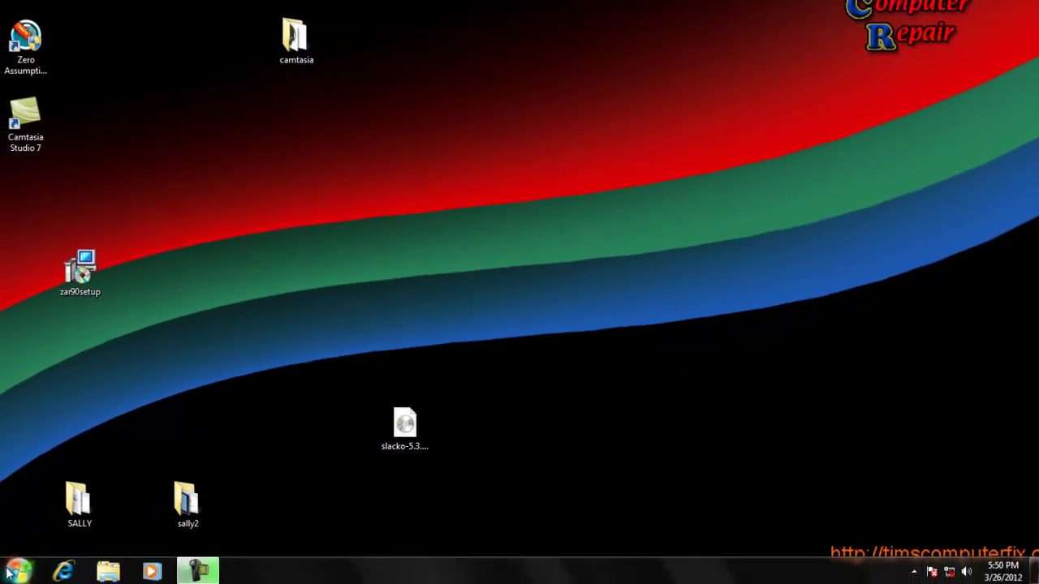
Step: Restart the computer and boot from the USB:ZALMAN Virtual CD-Rom device
click(18, 569)
mouse_move(251, 533)
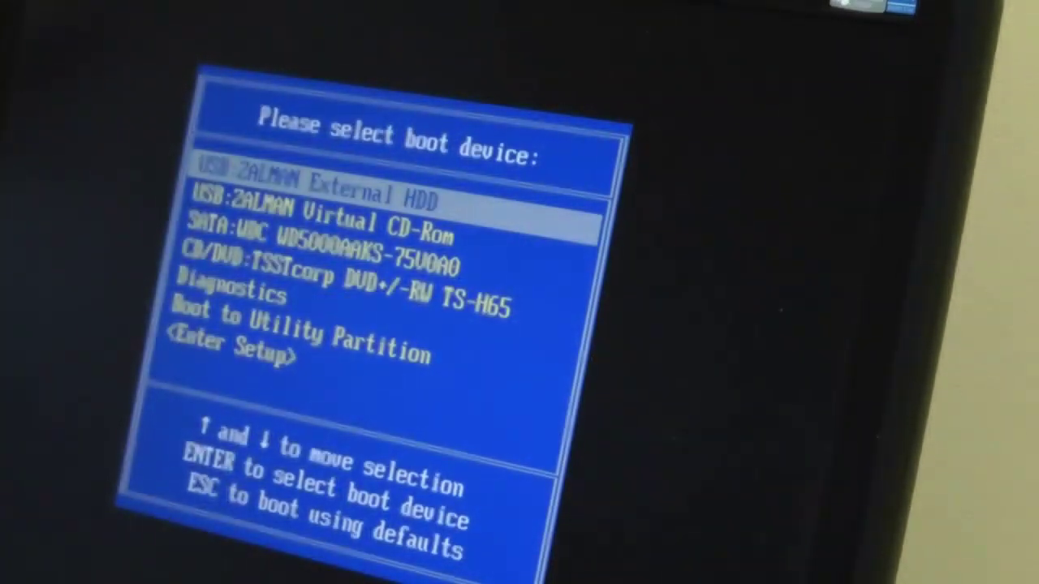
key(Down)
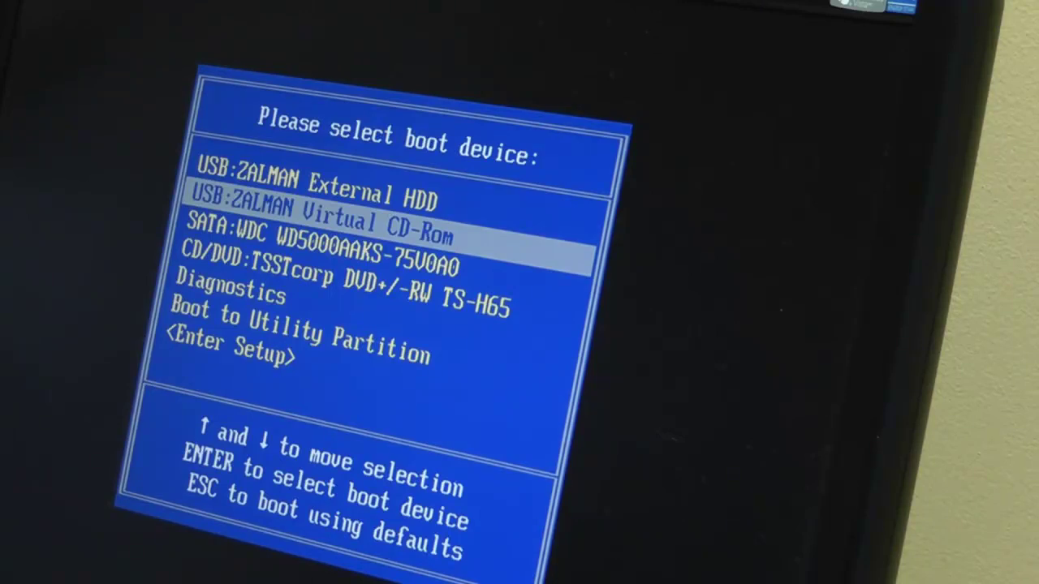
key(Return)
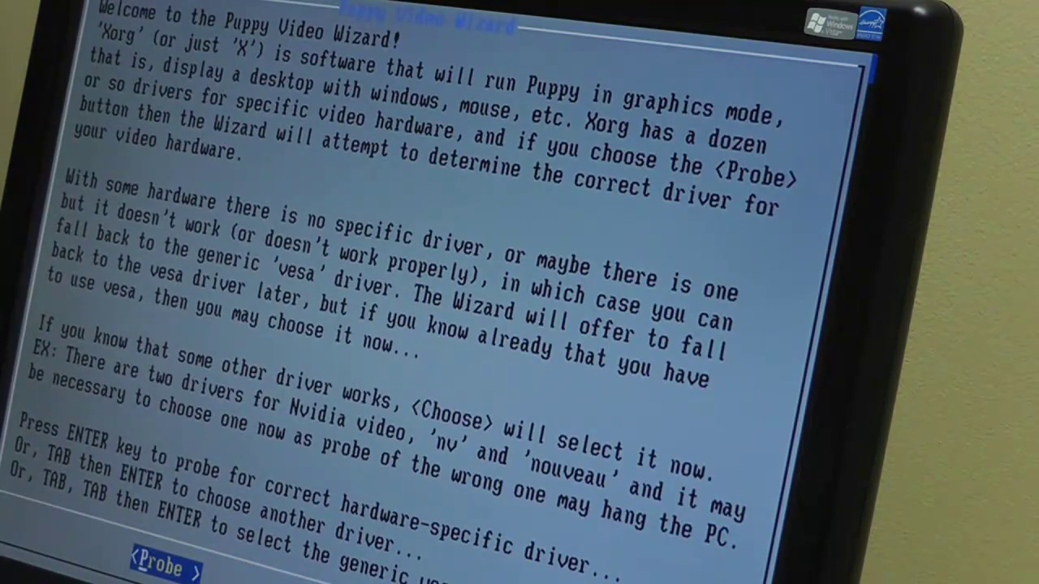
Step: Probe for the hardware-specific video driver in the Puppy Video Wizard
key(Return)
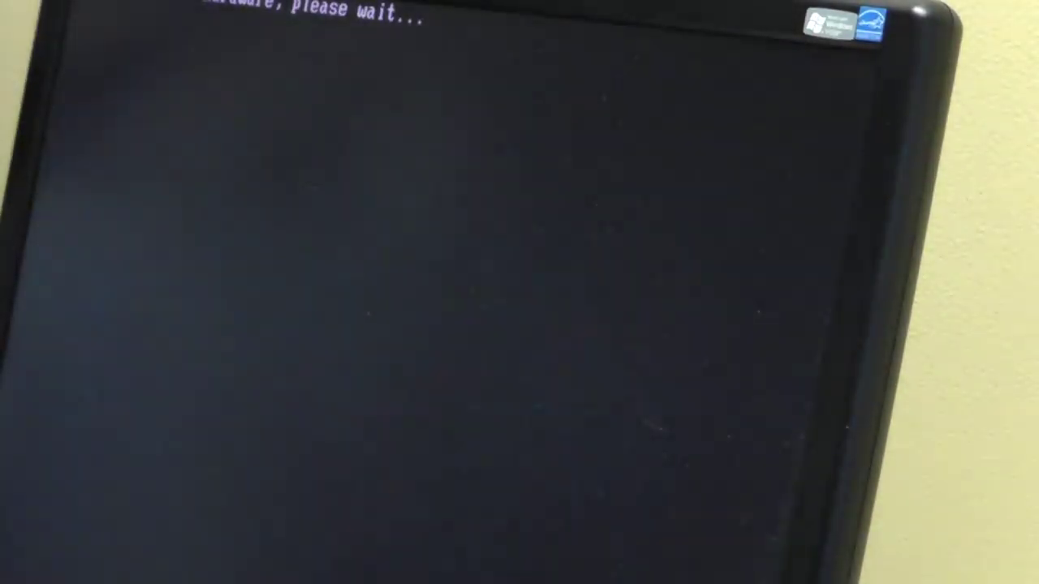
key(Return)
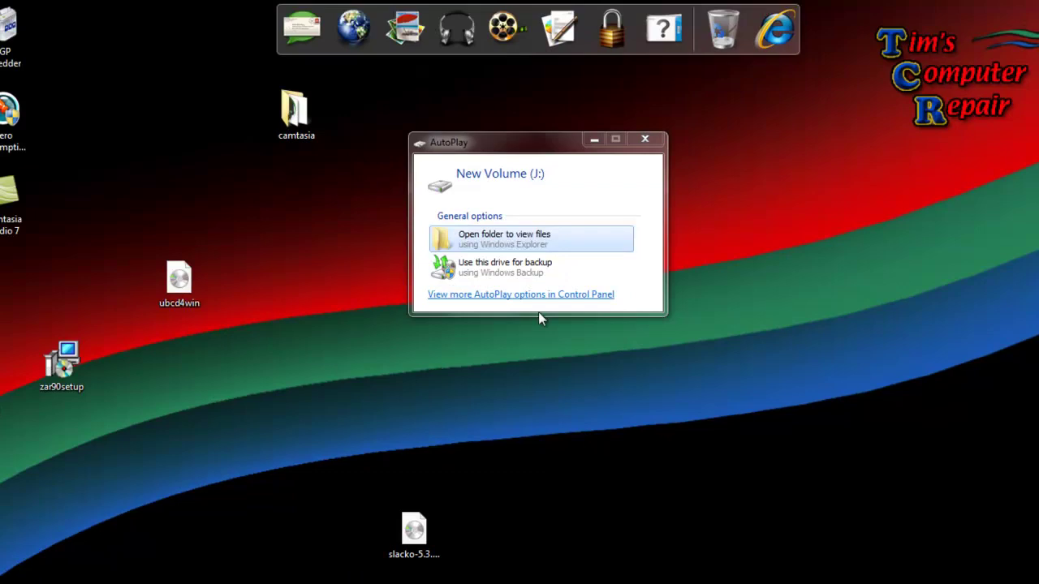
Step: Open New Volume (J:), copy the ubcd4win disc image from the desktop into the _iso folder, and close the window
click(522, 238)
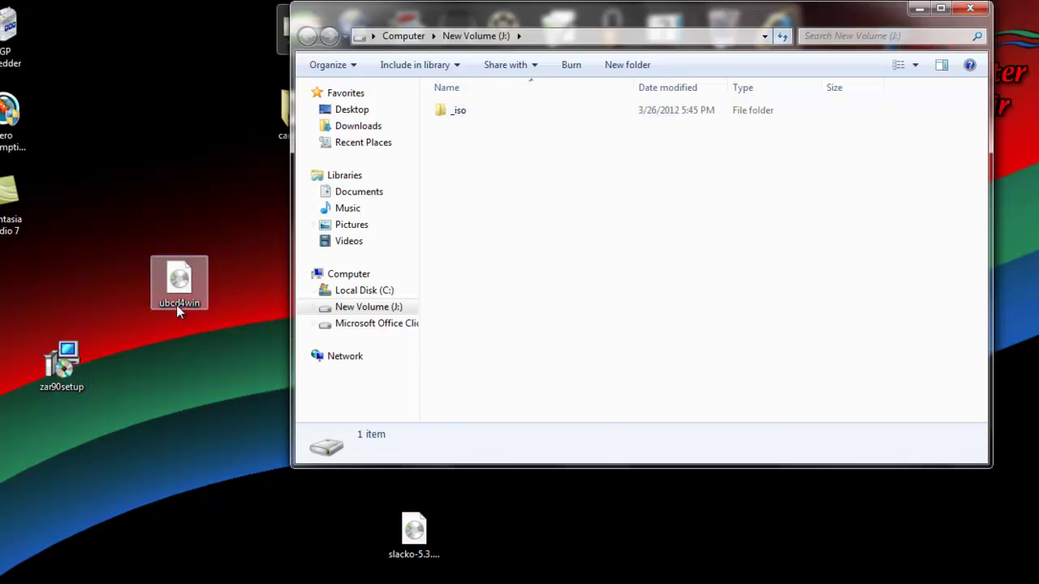
drag(177, 286, 446, 113)
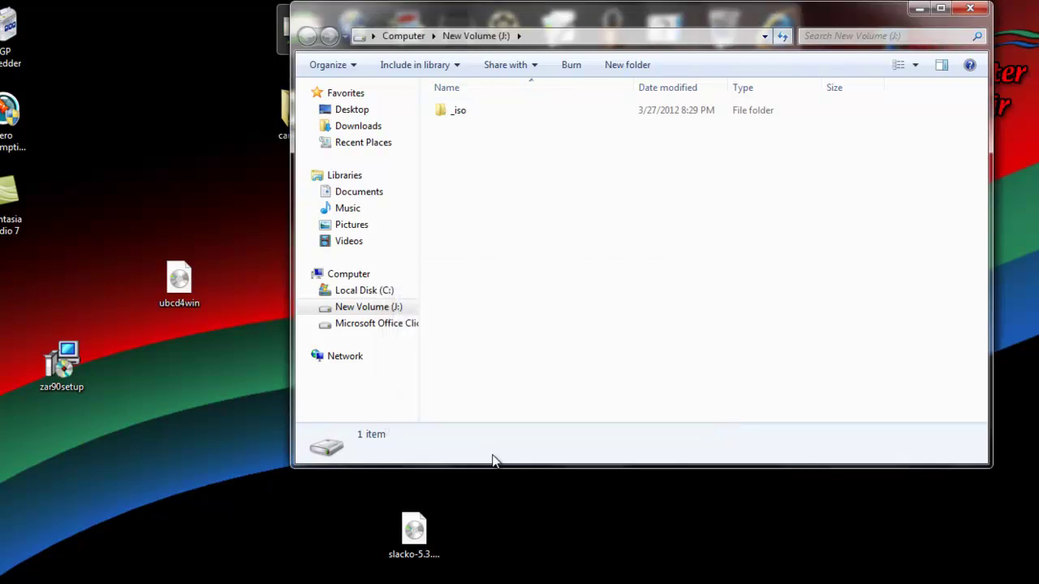
click(963, 11)
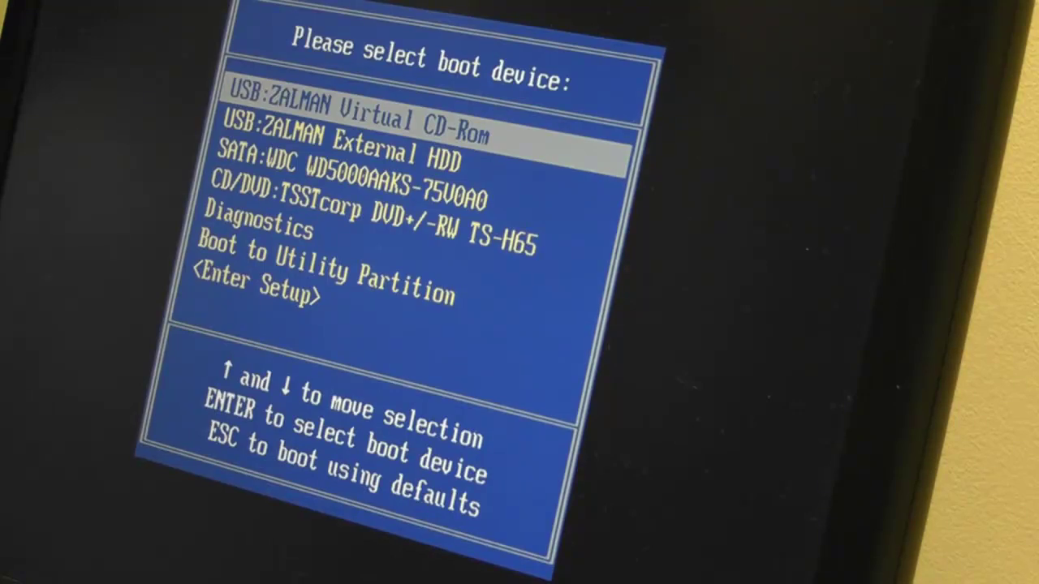
Step: Boot from USB:ZALMAN Virtual CD-Rom and launch "The Ultimate Boot CD for Windows"
key(Return)
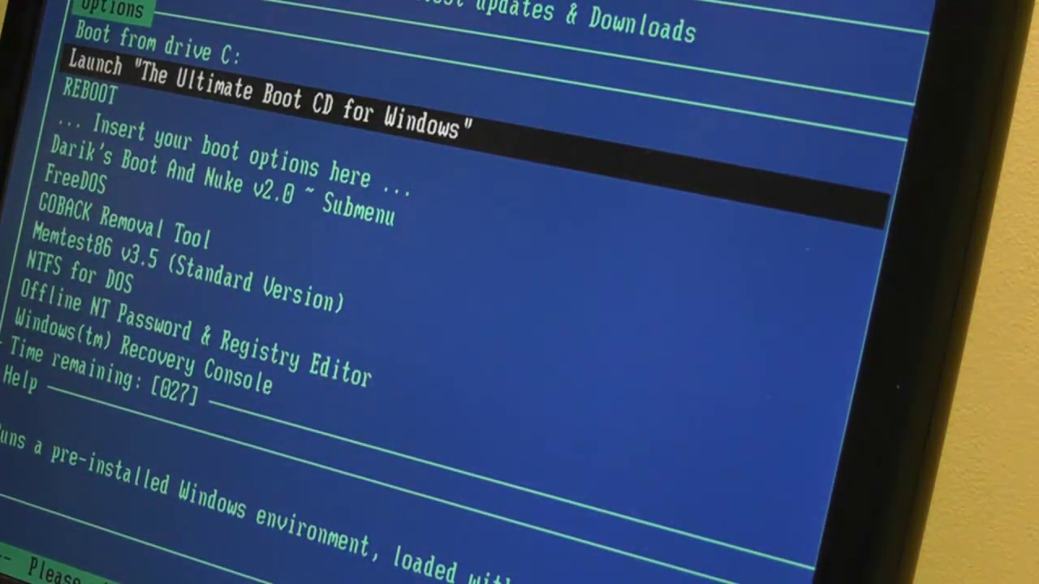
key(Return)
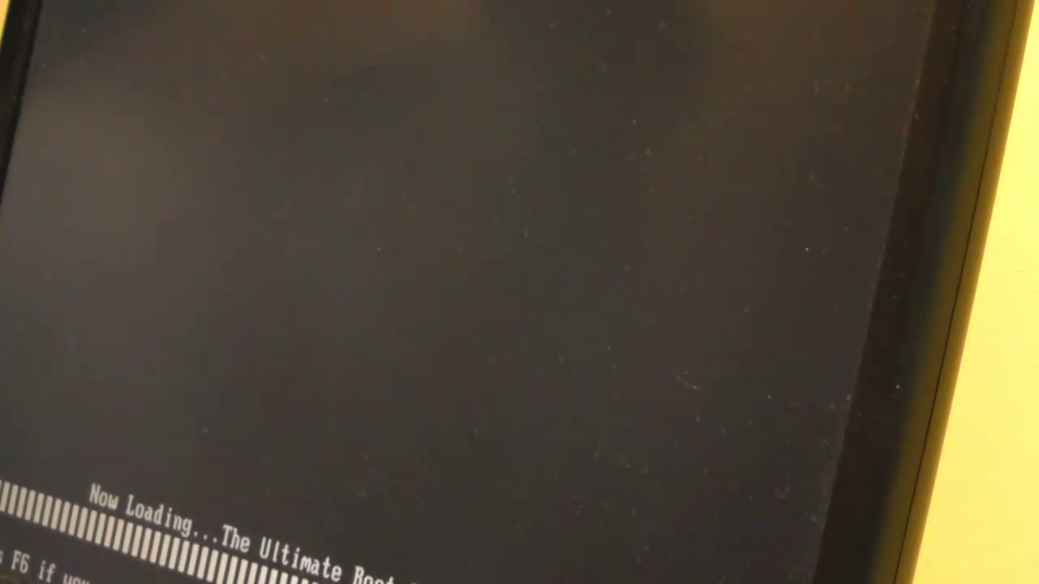